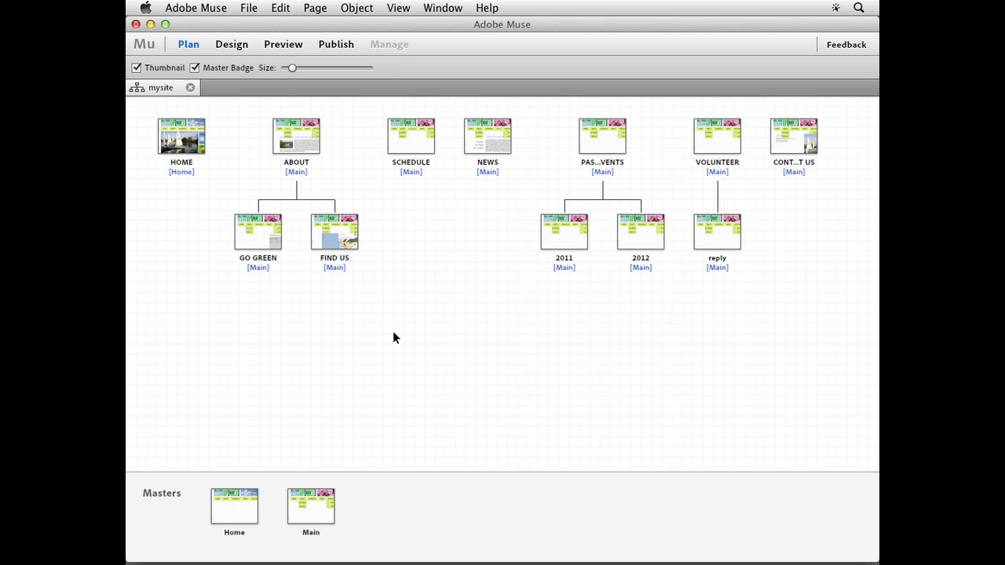
Open the CONTACT US page in Design view.
mouse_move(801, 135)
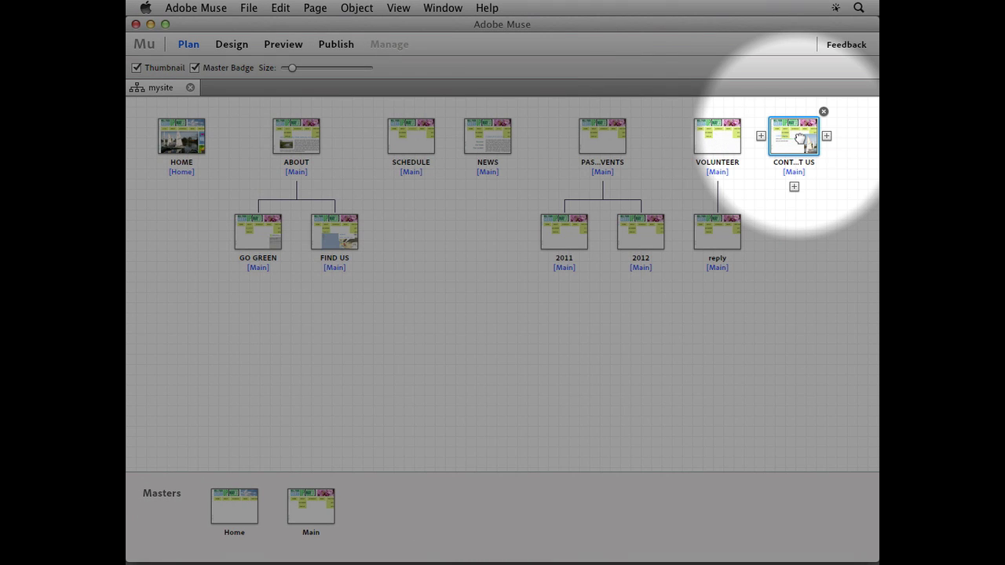
double_click(799, 139)
scroll(355, 364, down, 3)
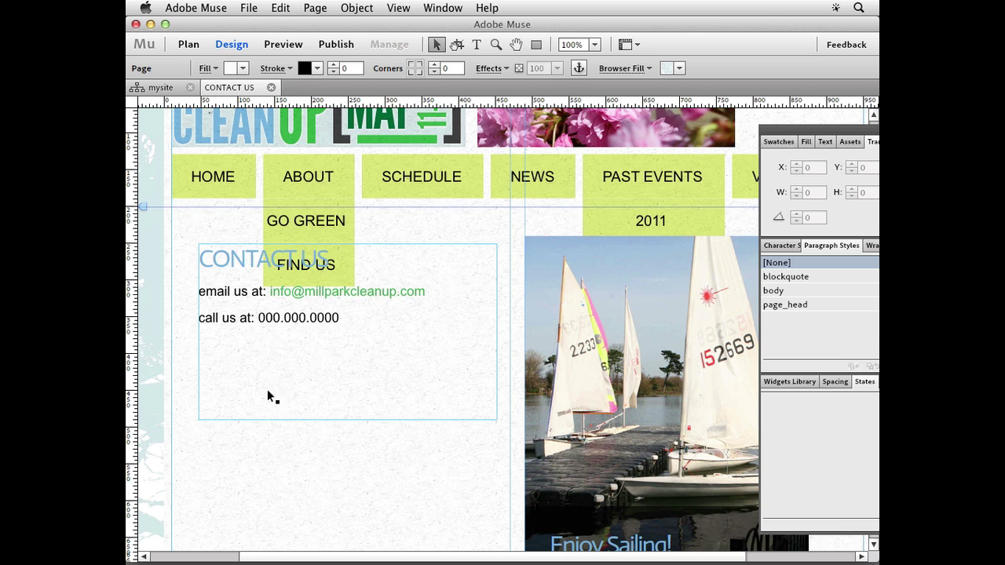
Shorten the contact text frame from 239 to 139 tall, leaving space below.
click(251, 313)
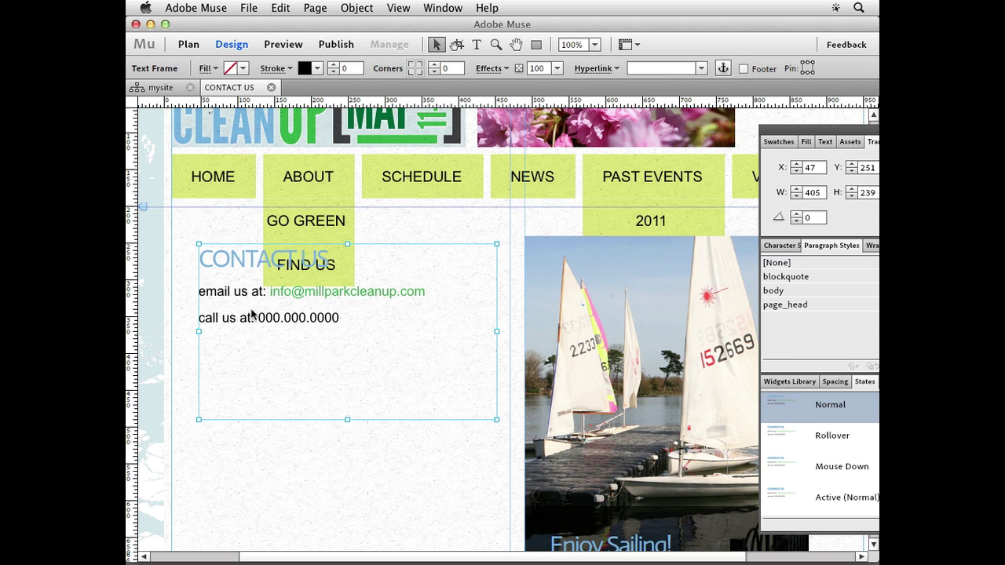
drag(346, 423, 347, 350)
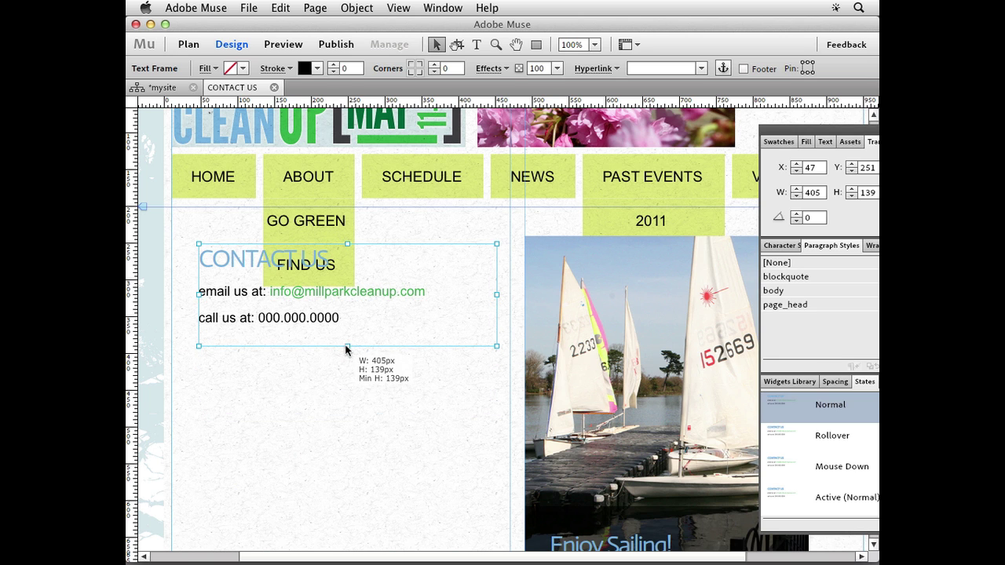
click(377, 406)
scroll(376, 419, down, 1)
scroll(377, 421, down, 5)
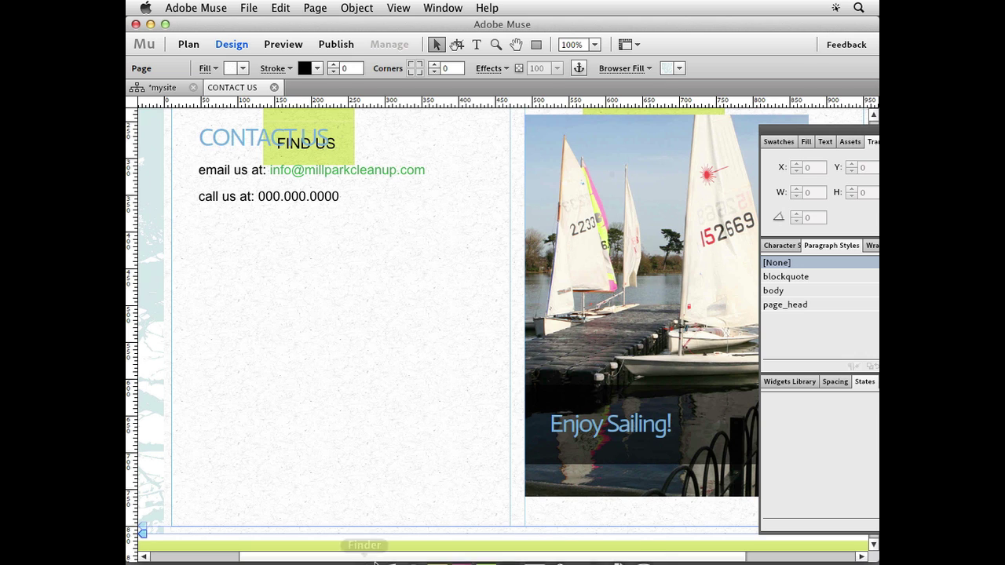
Search Google in Chrome for 'google gadgets'.
click(412, 550)
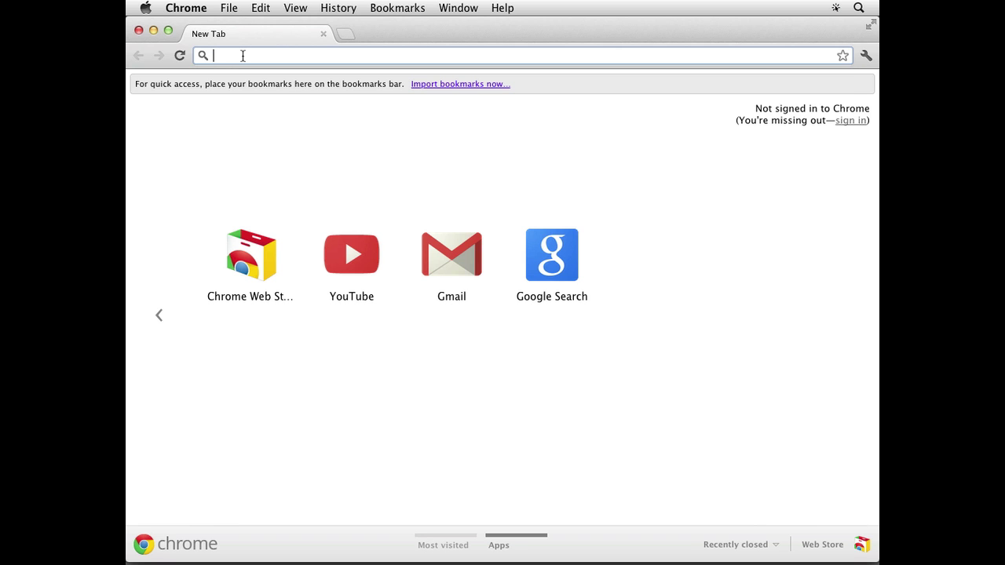
text(goo)
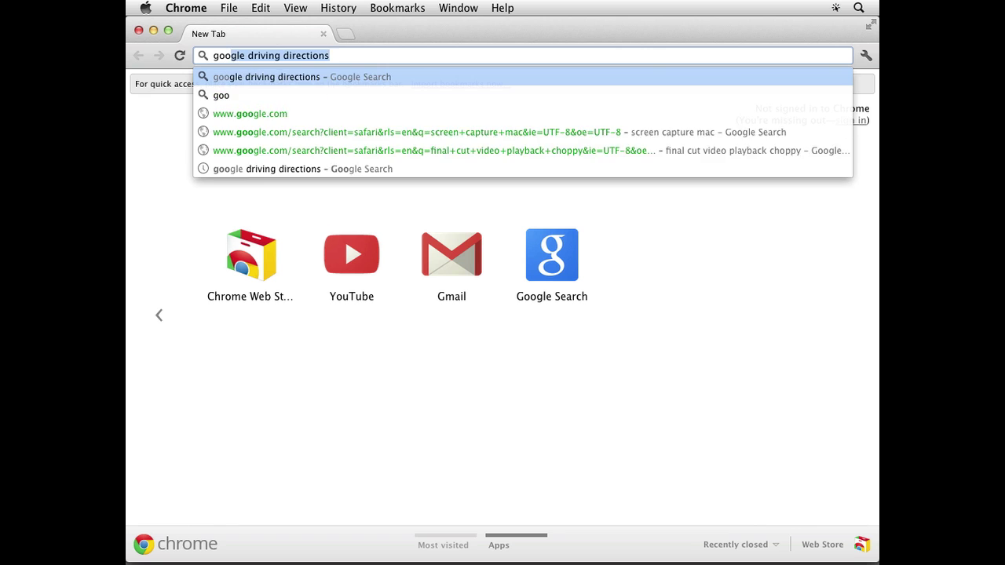
text(gle)
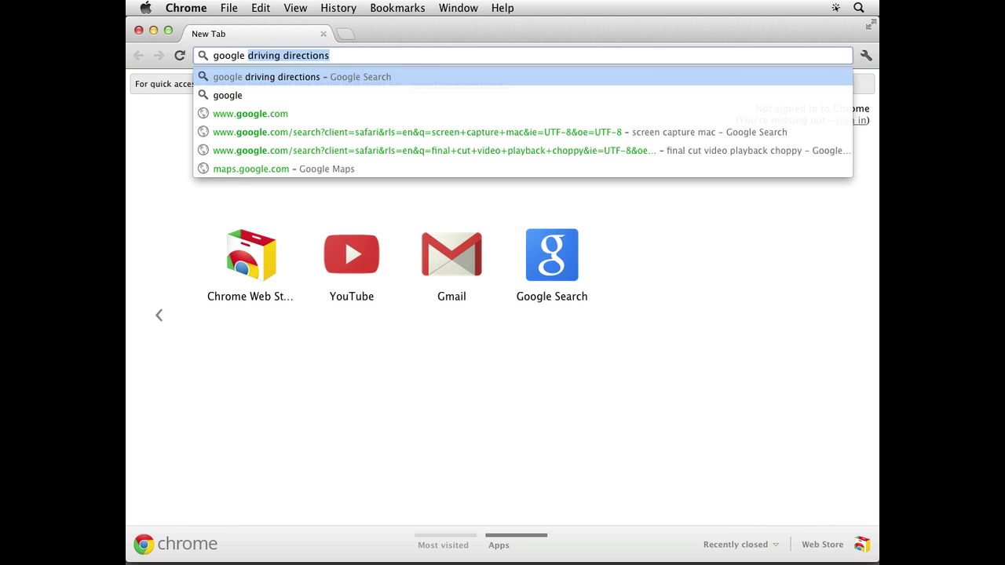
text( gadgets)
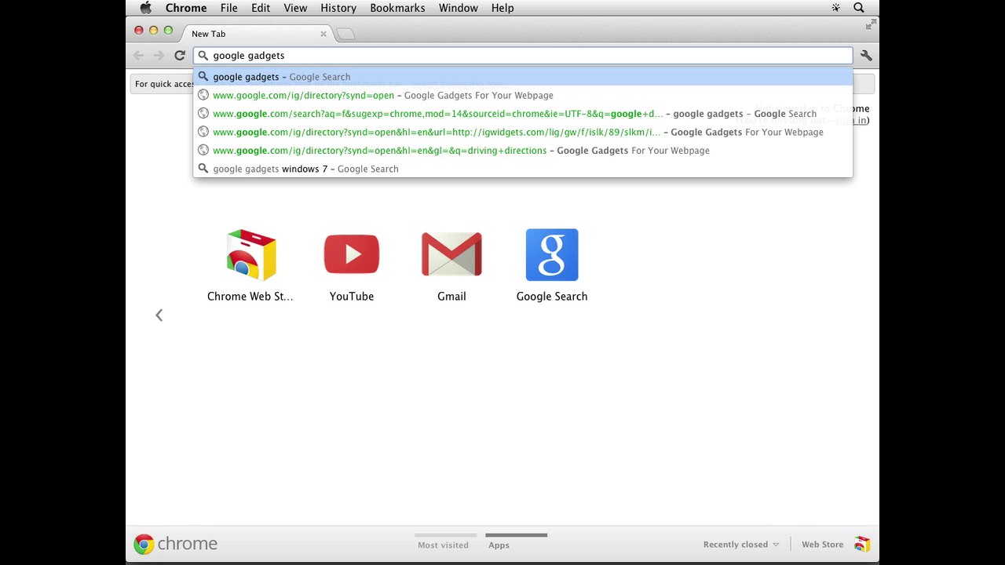
key(Return)
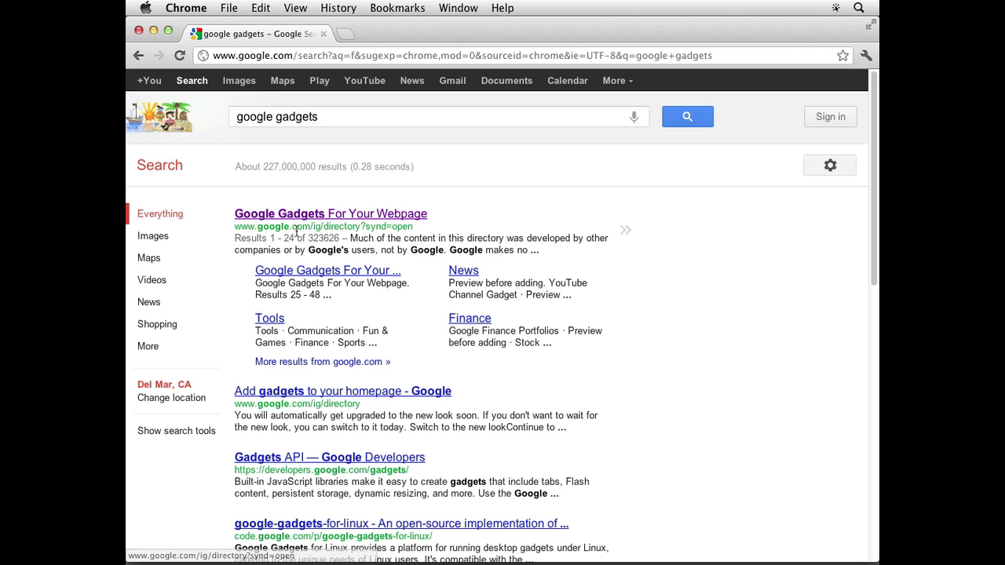
Open Google Gadgets For Your Webpage and search it for 'driving directions'.
click(369, 217)
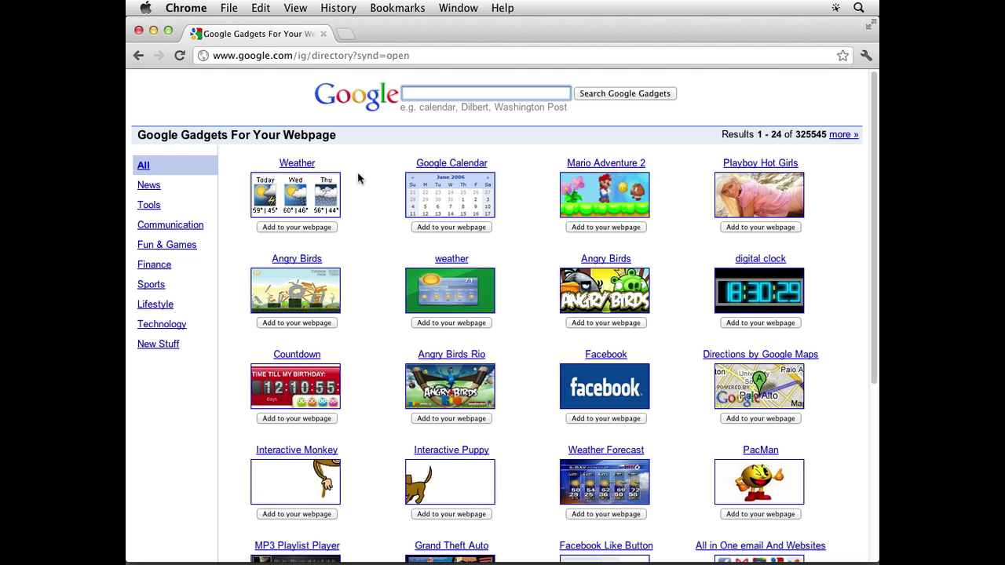
click(422, 95)
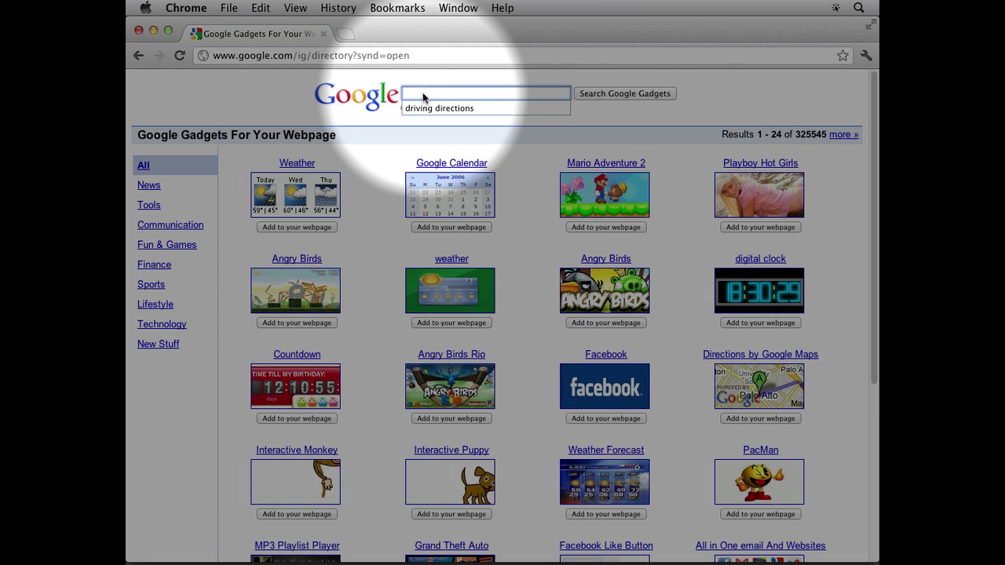
click(430, 108)
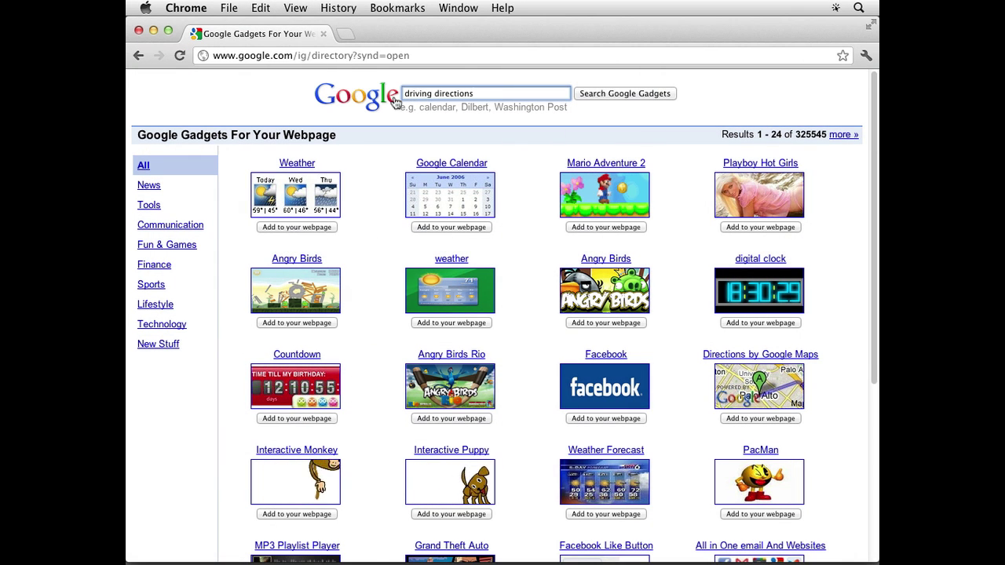
click(616, 98)
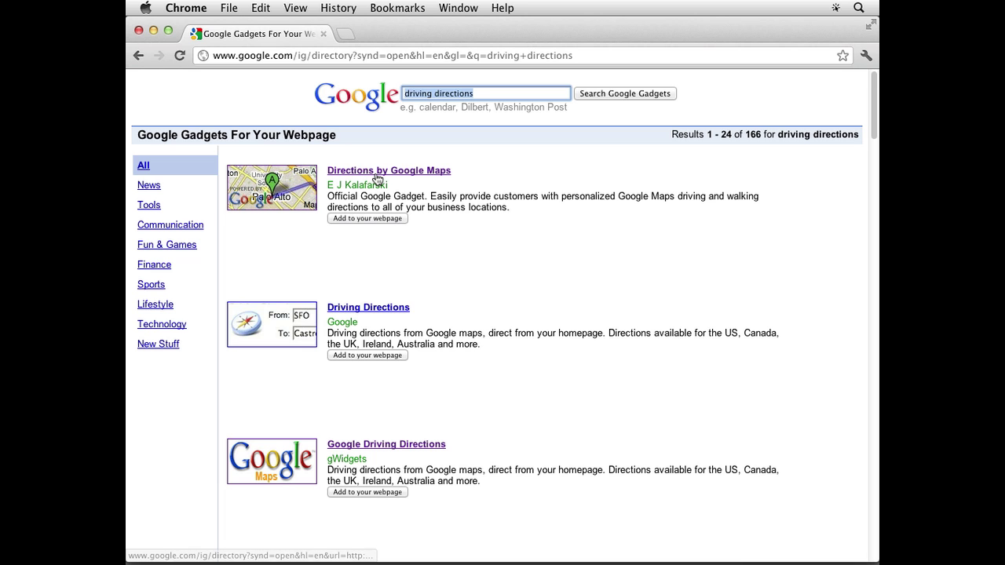
Add Directions by Google Maps with origin 'san diego, ca' and destination 'Los angeles, ca'.
click(370, 219)
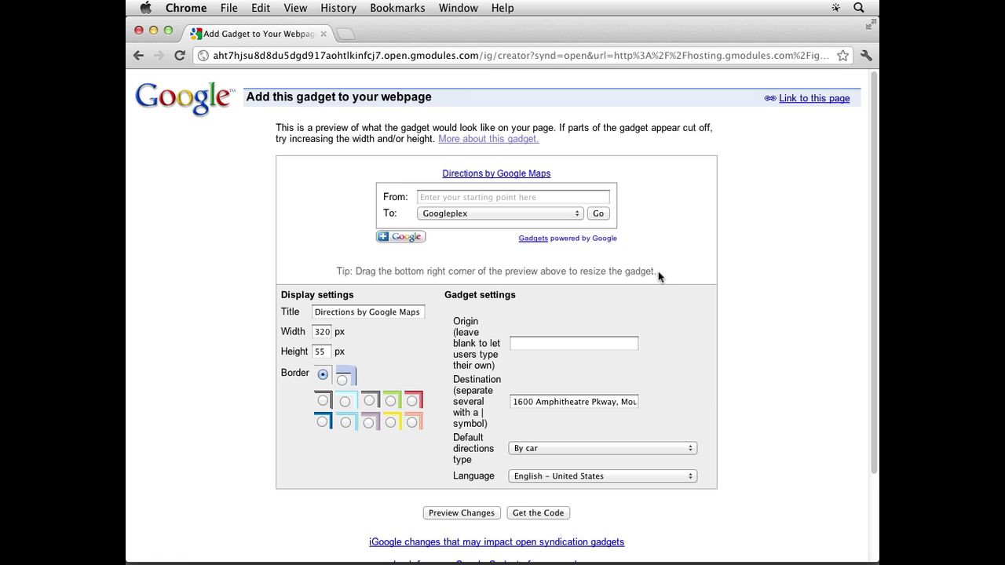
scroll(676, 295, down, 3)
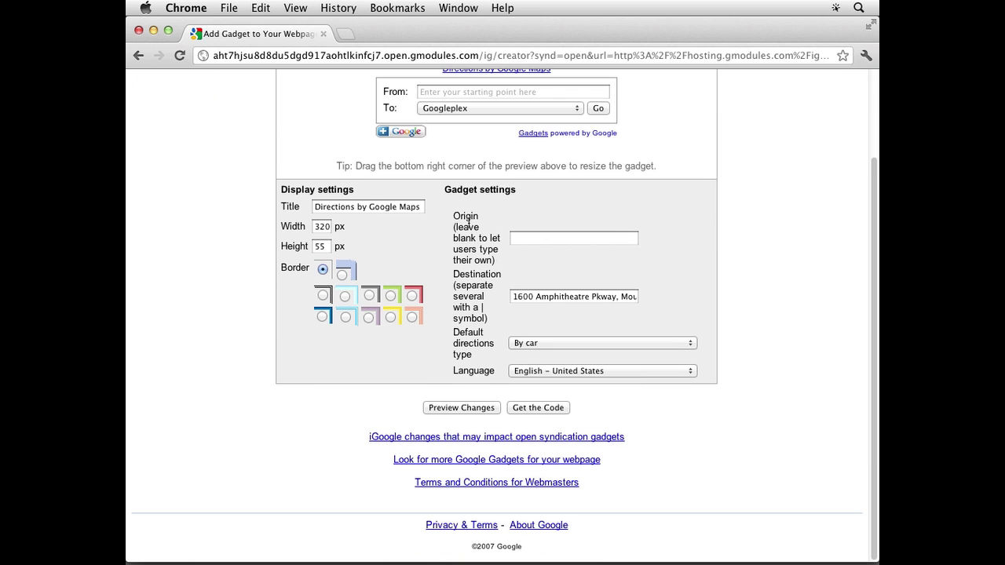
click(534, 238)
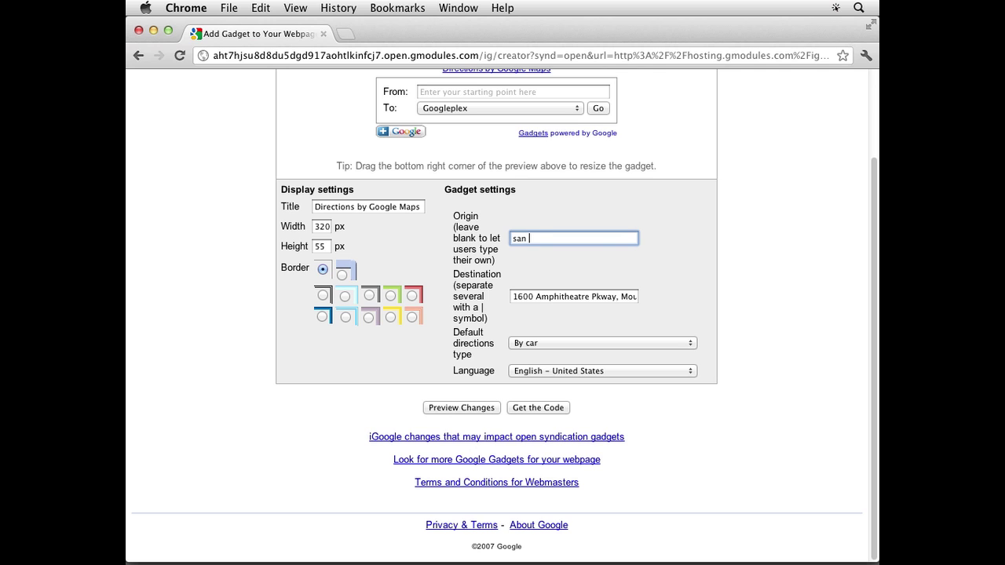
text(san diego, ca)
key(Tab)
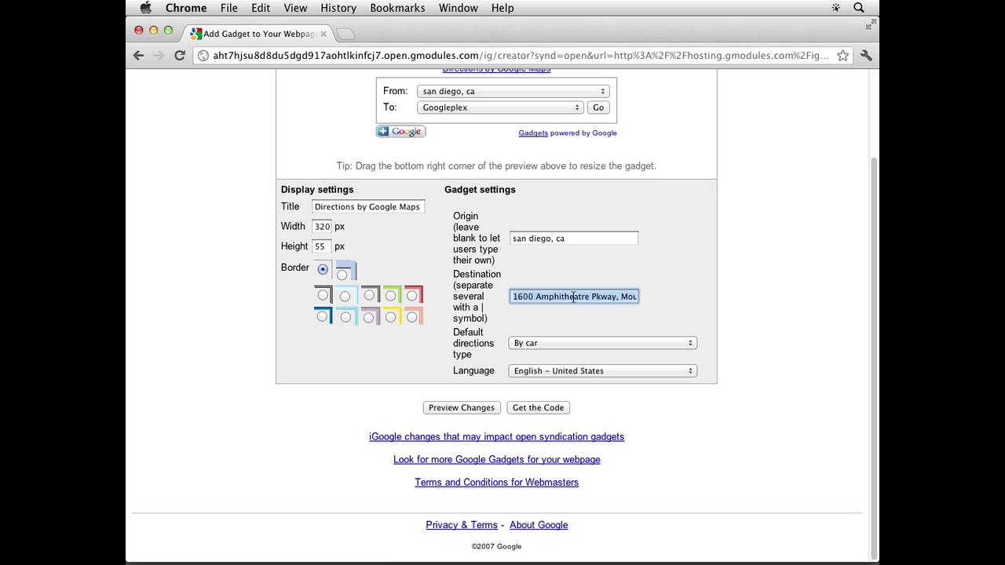
text(Los angeles, ca)
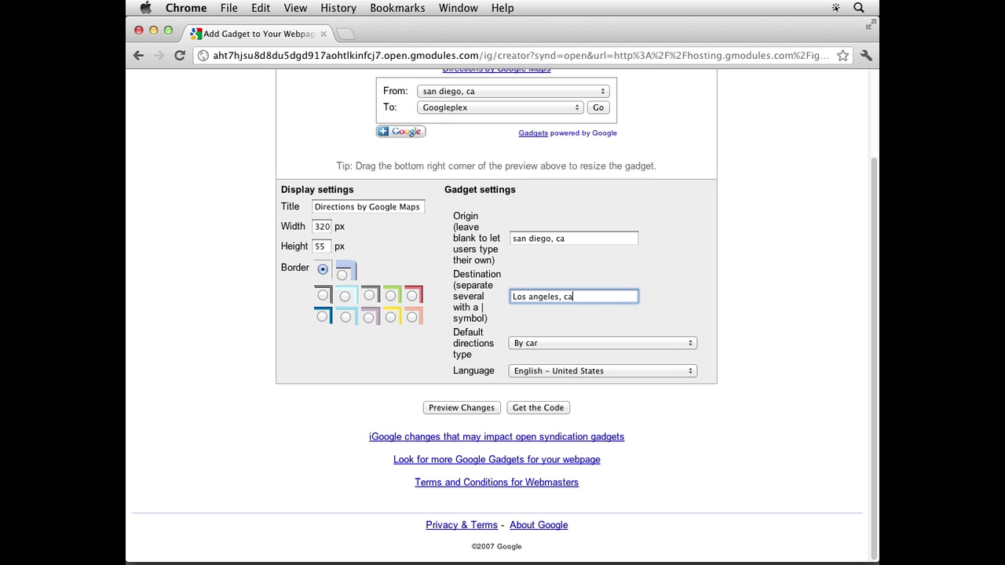
key(Tab)
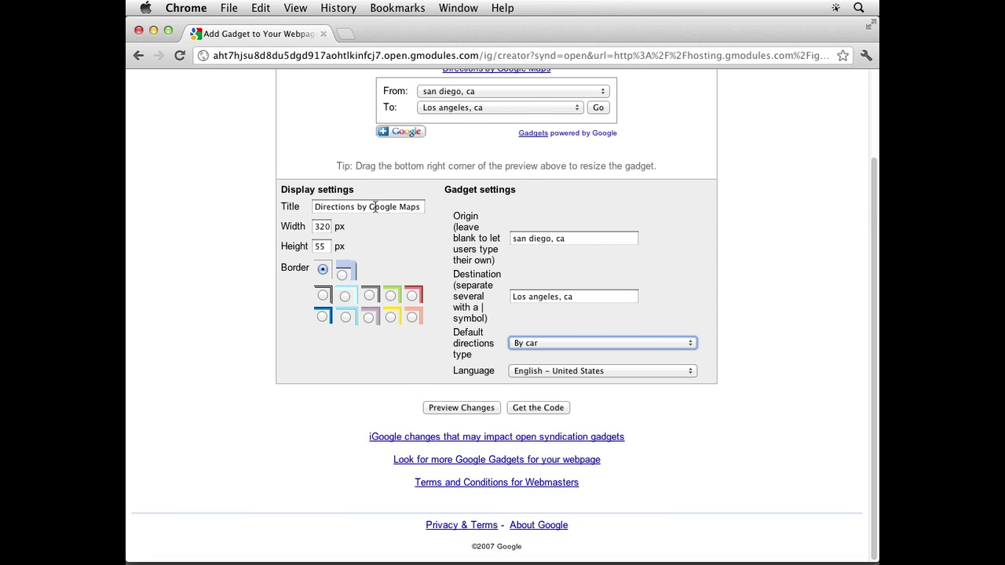
Retitle the gadget, give it a dark grey border and preview the changes.
click(341, 206)
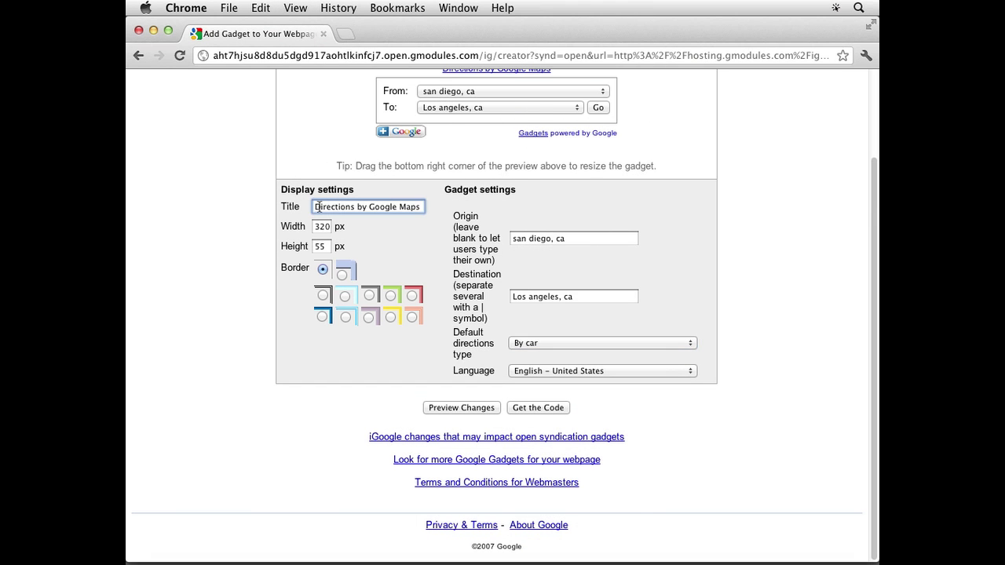
drag(314, 206, 426, 214)
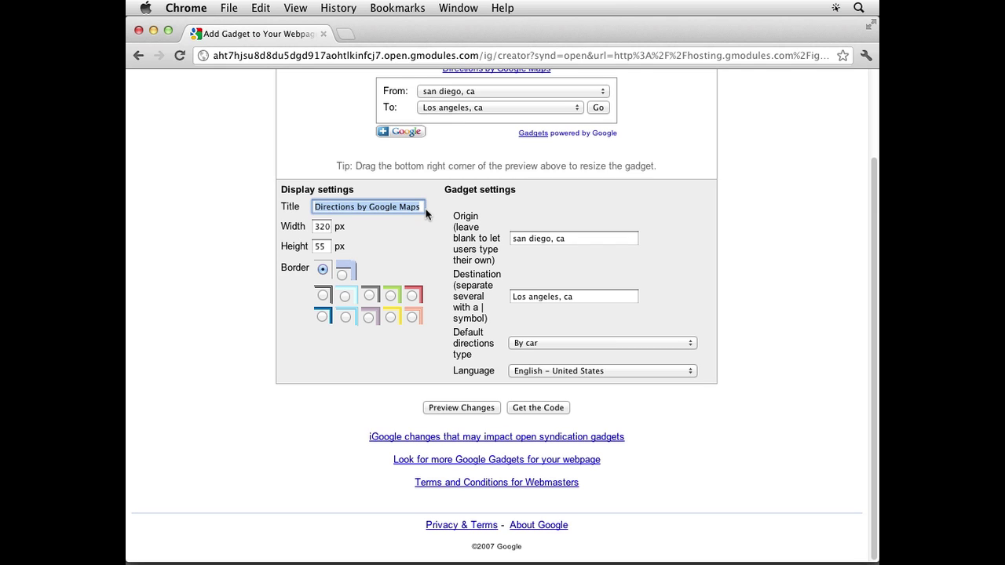
text(Directio)
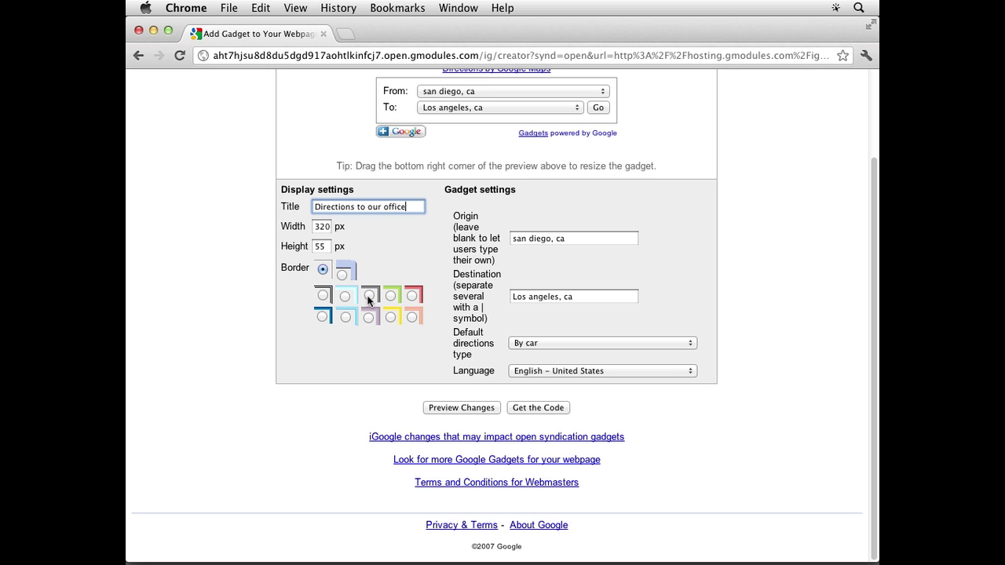
click(320, 317)
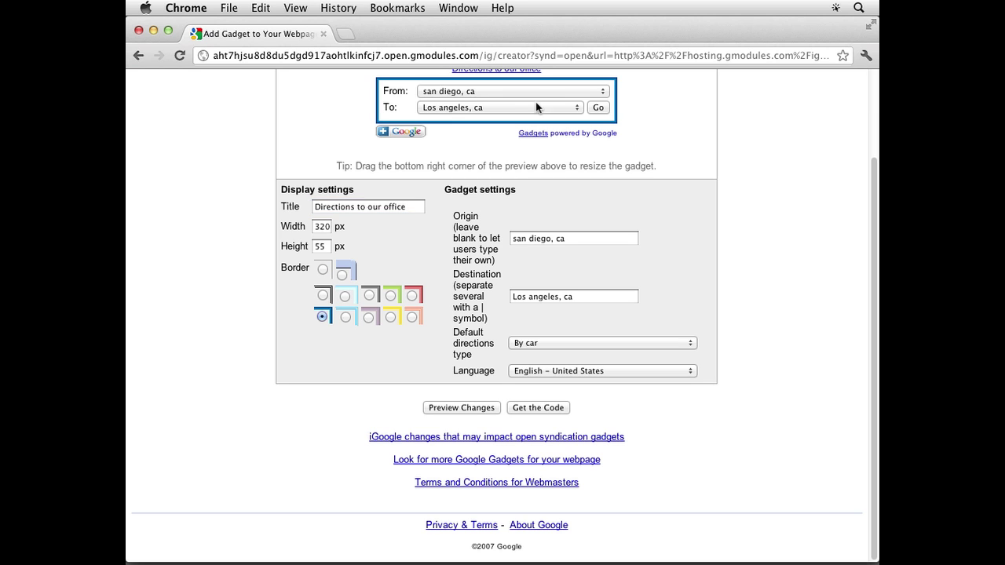
click(369, 317)
click(369, 295)
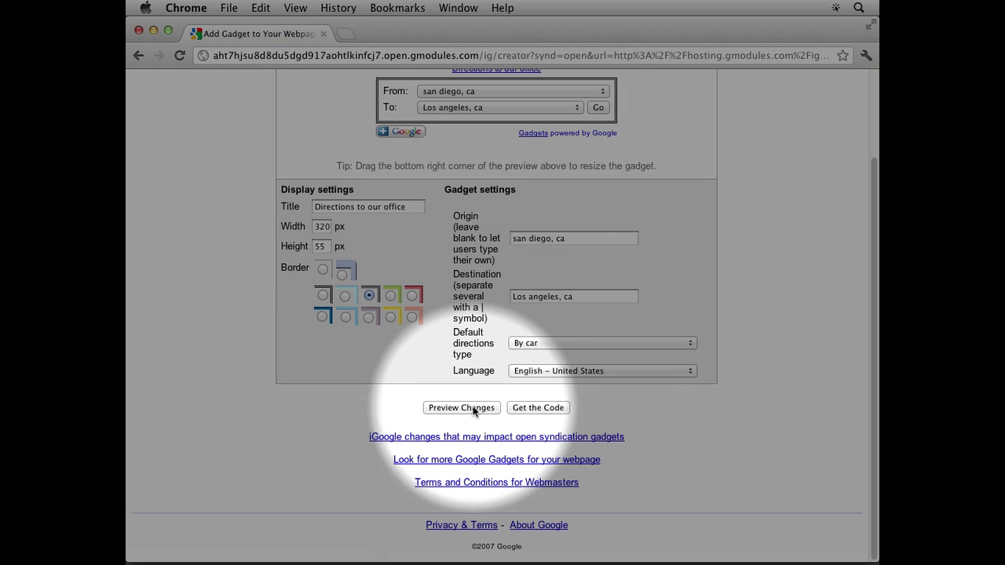
click(474, 409)
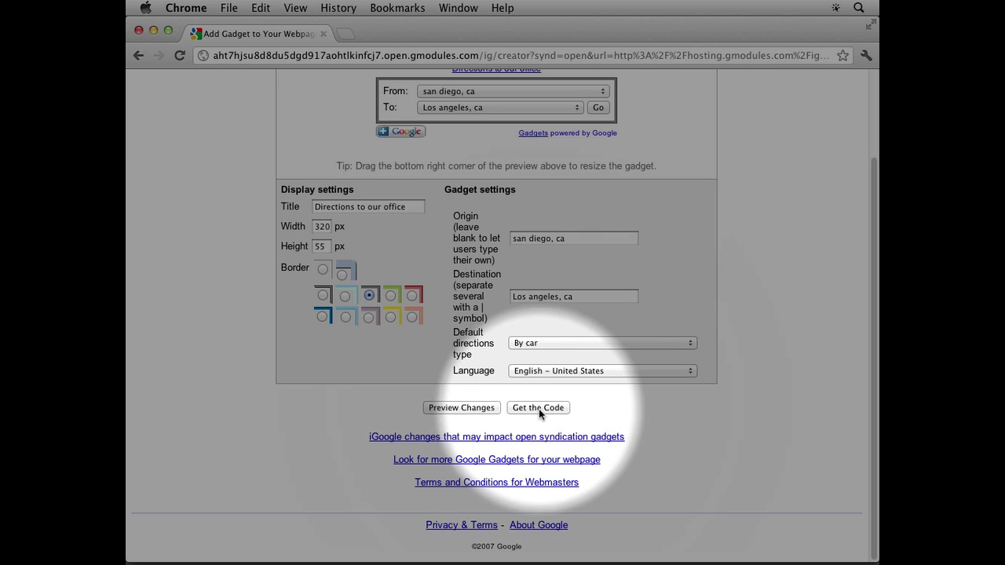
Generate the gadget's HTML embed code and copy it.
click(538, 408)
scroll(726, 380, down, 1)
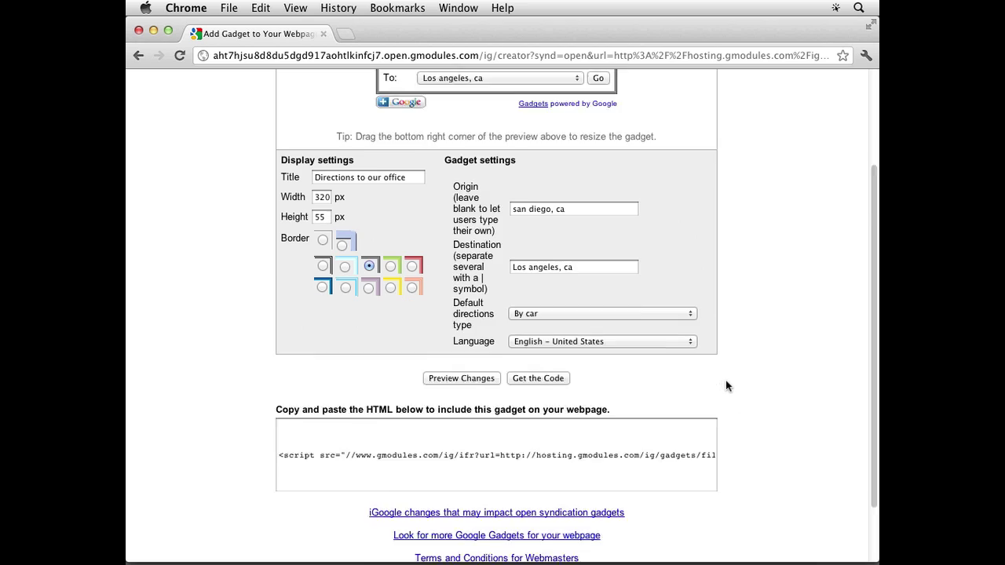
scroll(725, 385, down, 3)
click(454, 376)
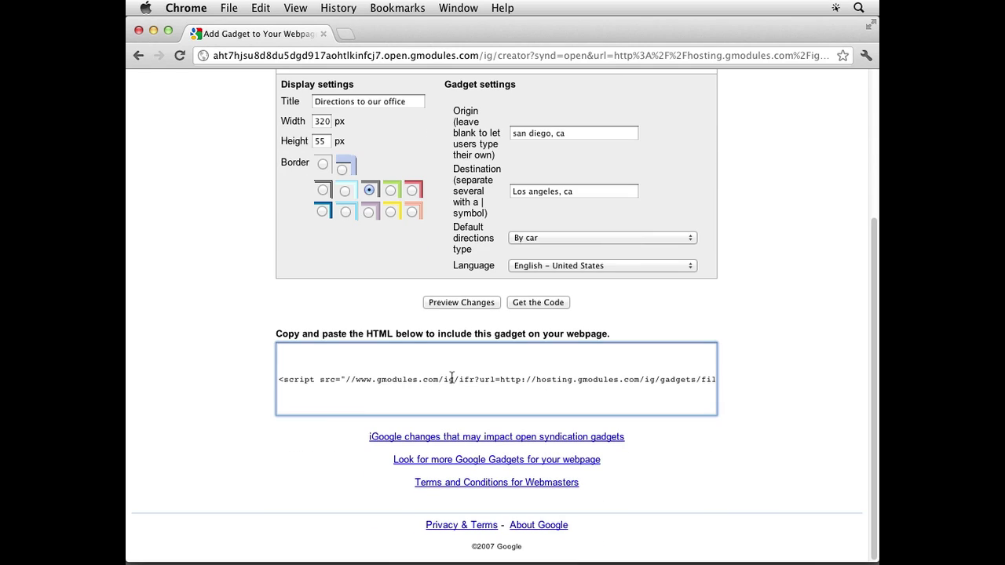
triple_click(452, 377)
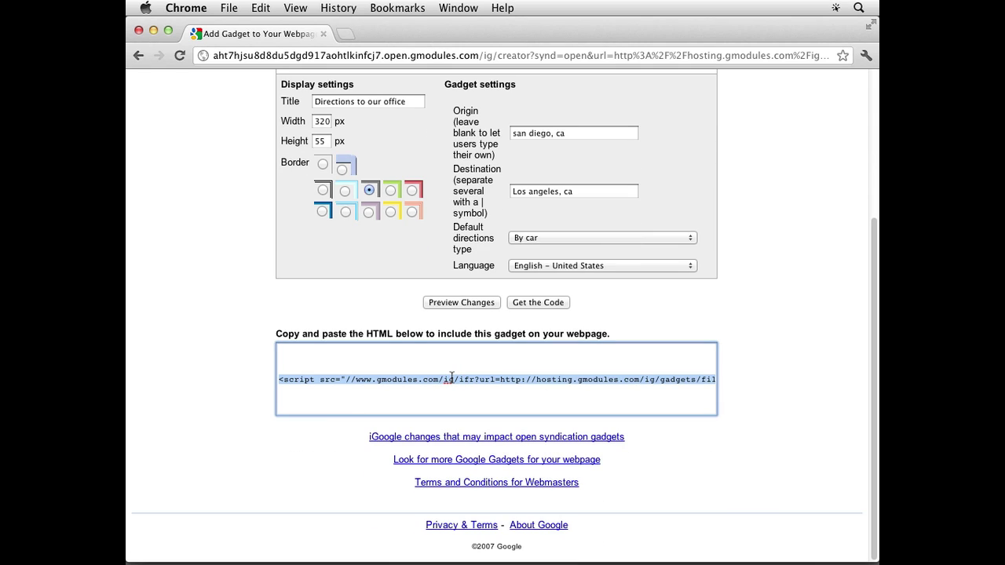
right_click(454, 383)
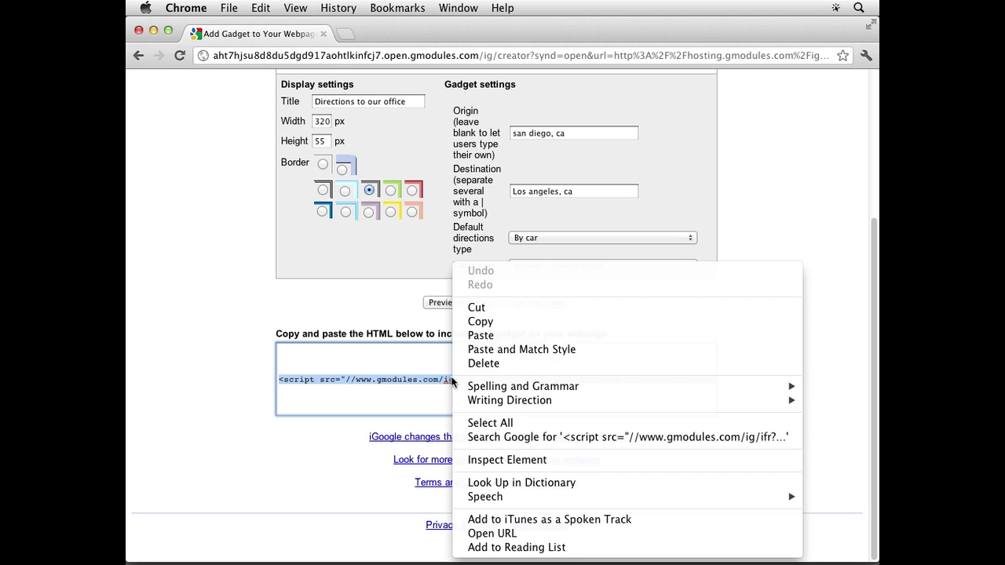
click(480, 322)
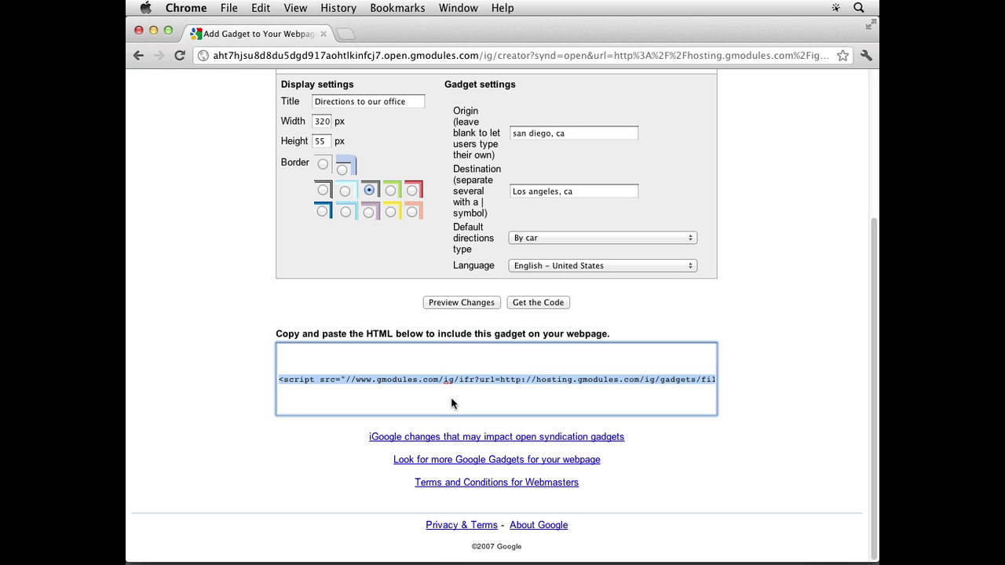
Paste the gadget script via Object > Insert HTML and place it beneath the contact text.
click(505, 549)
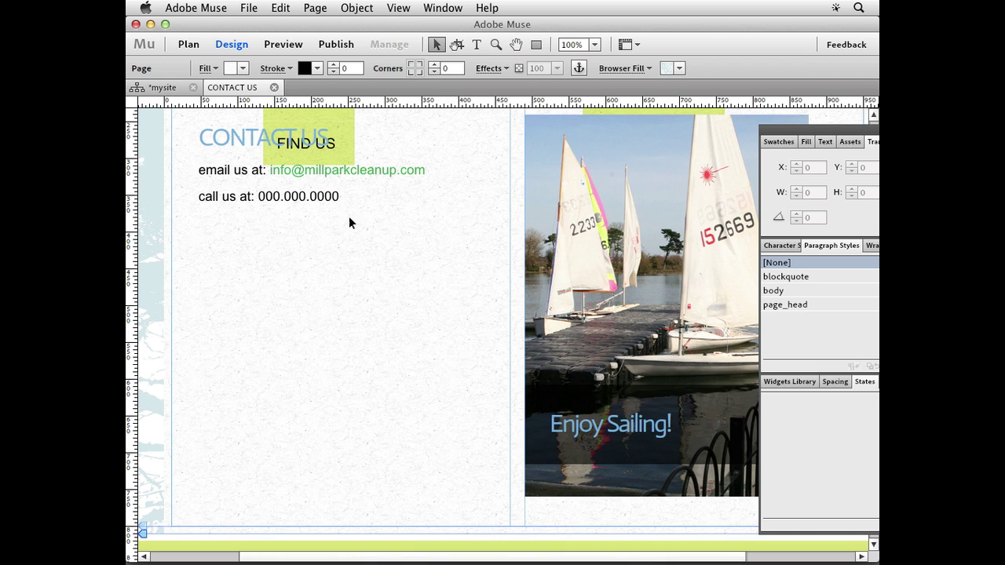
click(343, 8)
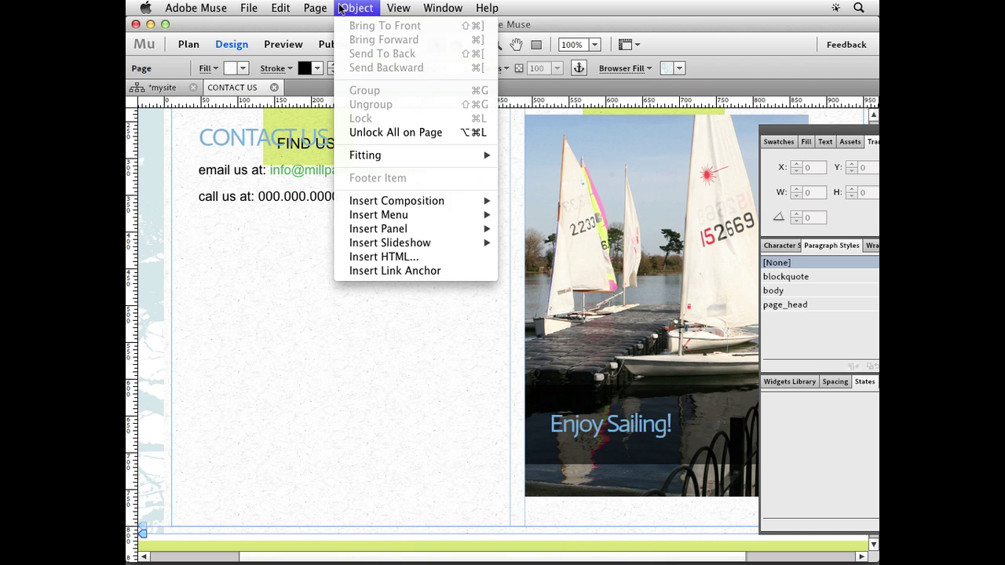
click(401, 259)
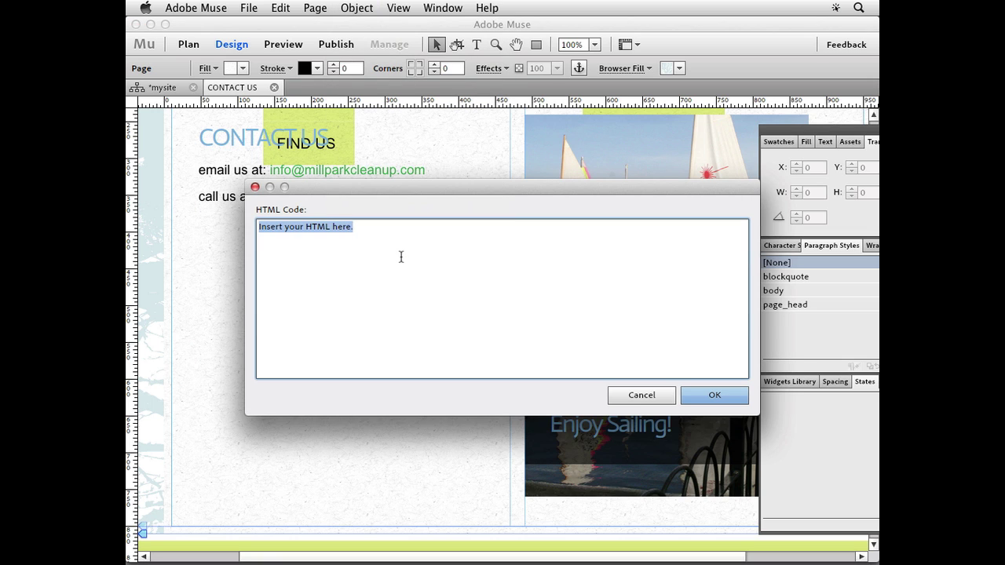
key(BackSpace)
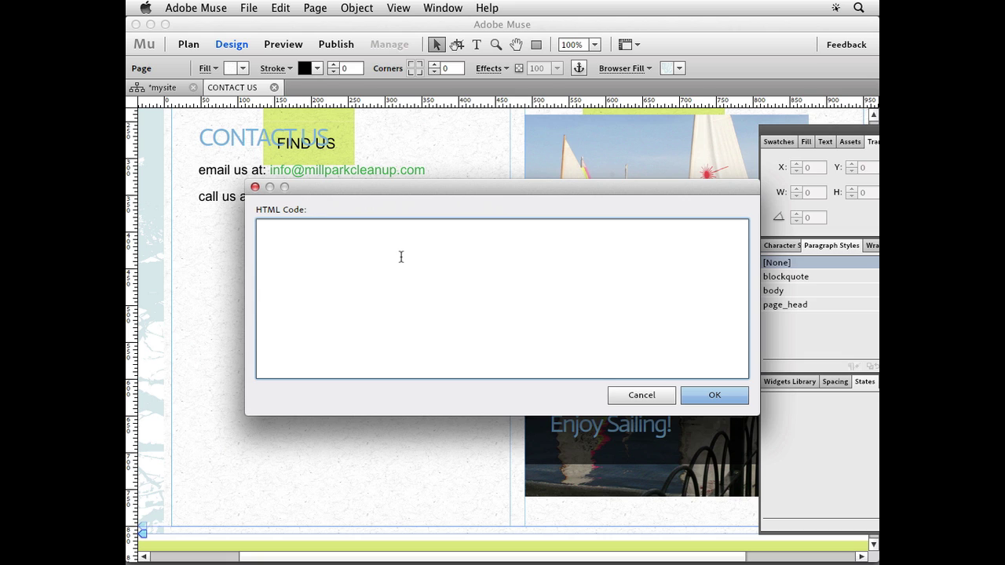
right_click(347, 252)
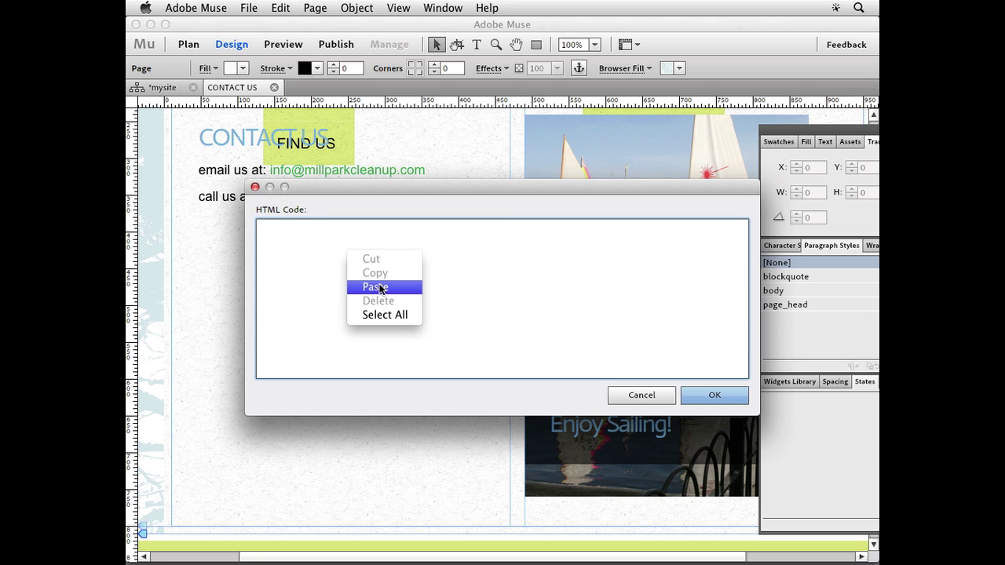
click(381, 288)
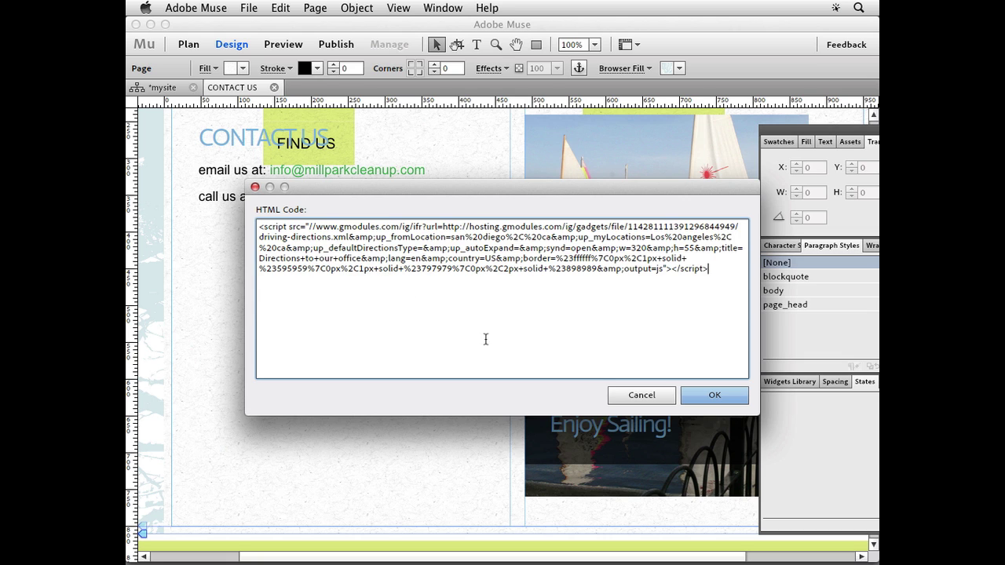
click(697, 396)
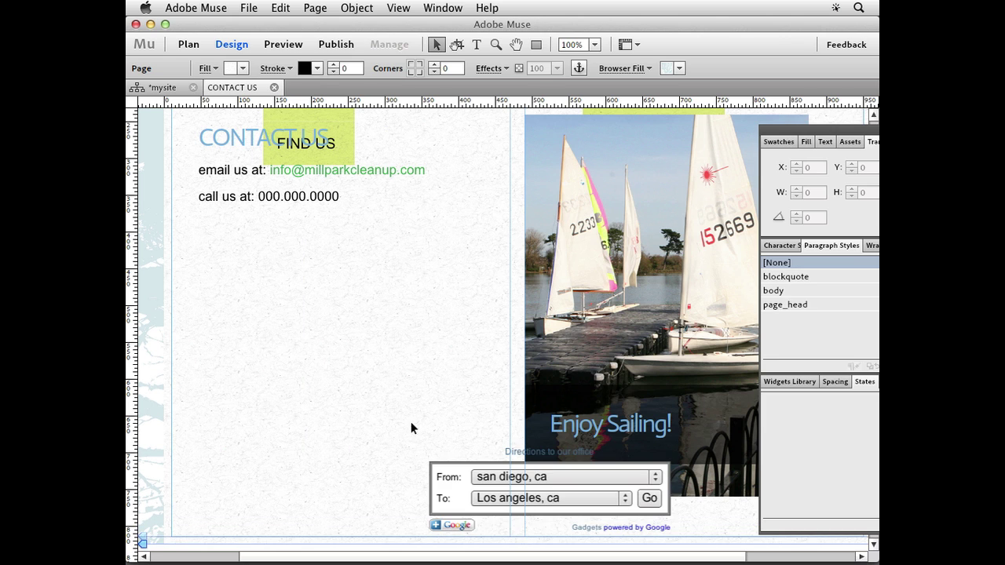
click(442, 471)
drag(401, 448, 208, 255)
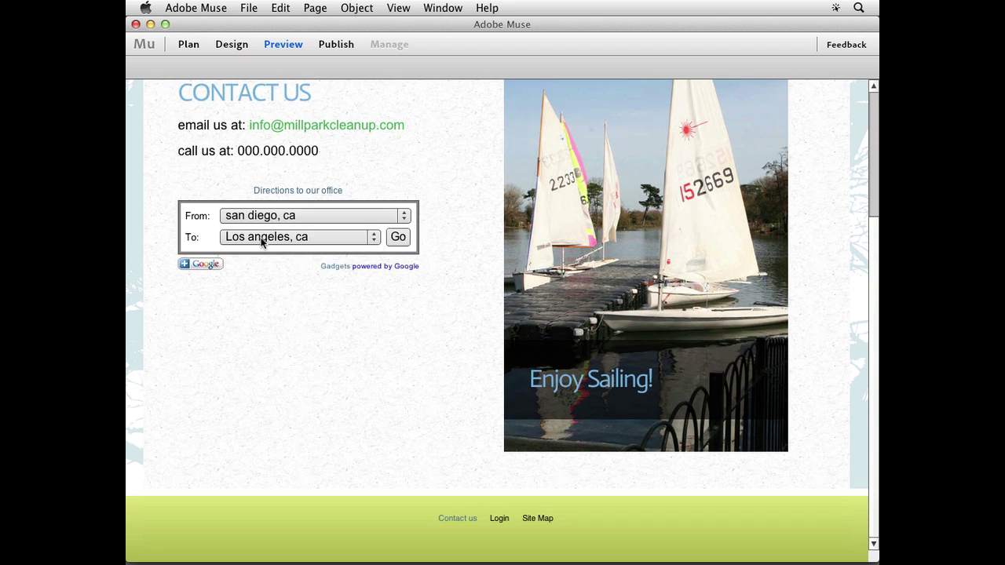
click(404, 215)
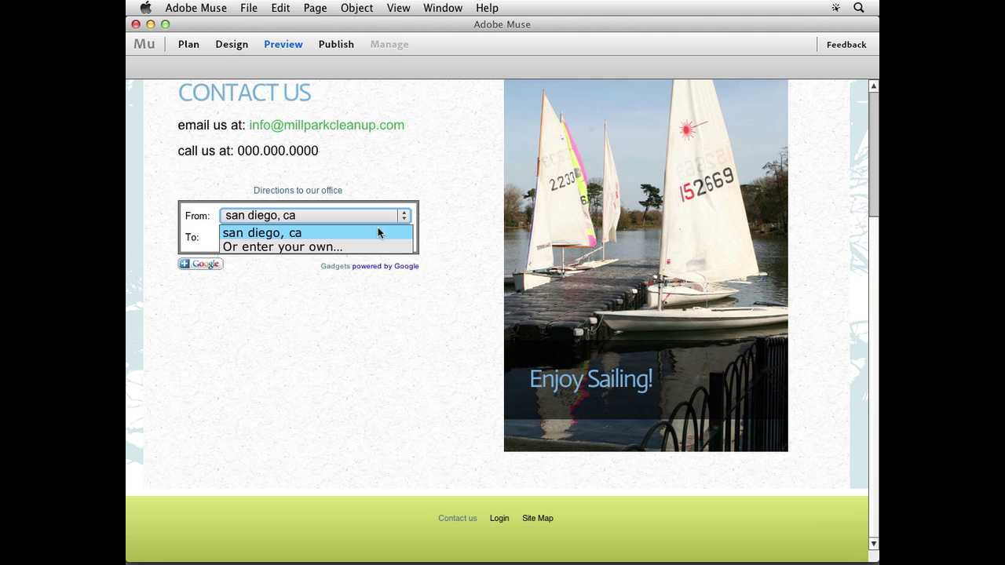
click(338, 199)
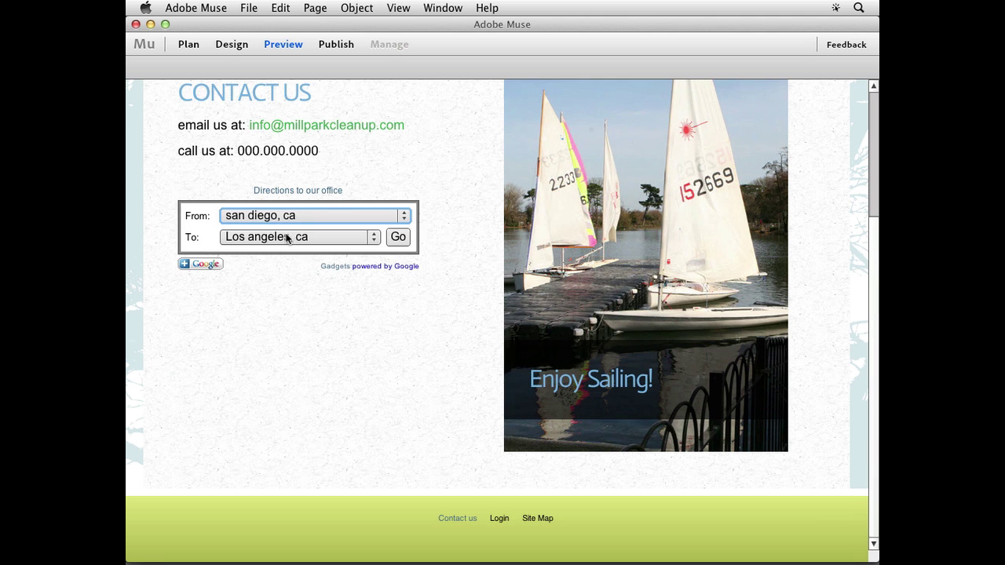
click(398, 237)
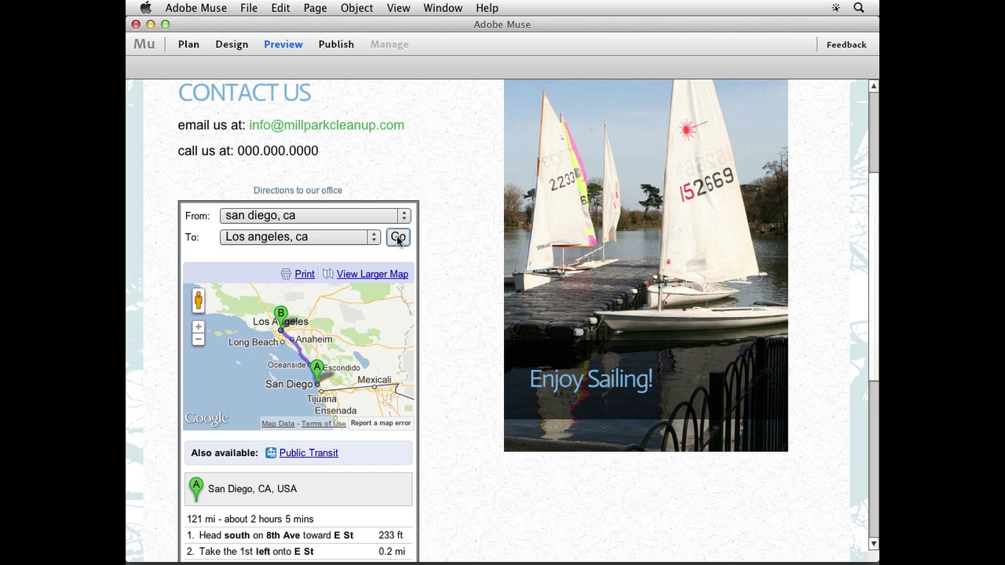
scroll(447, 318, down, 5)
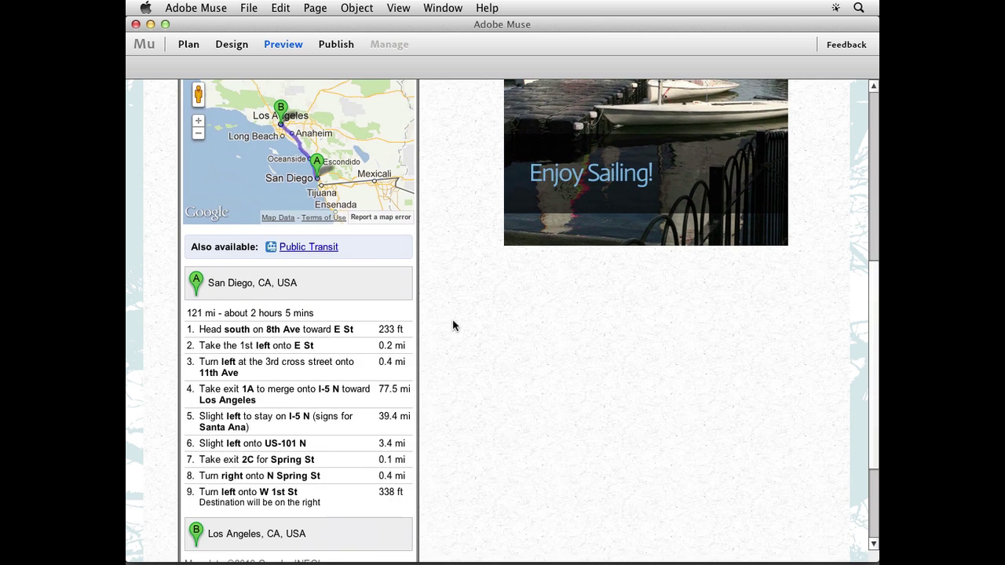
scroll(453, 322, down, 4)
scroll(453, 321, up, 8)
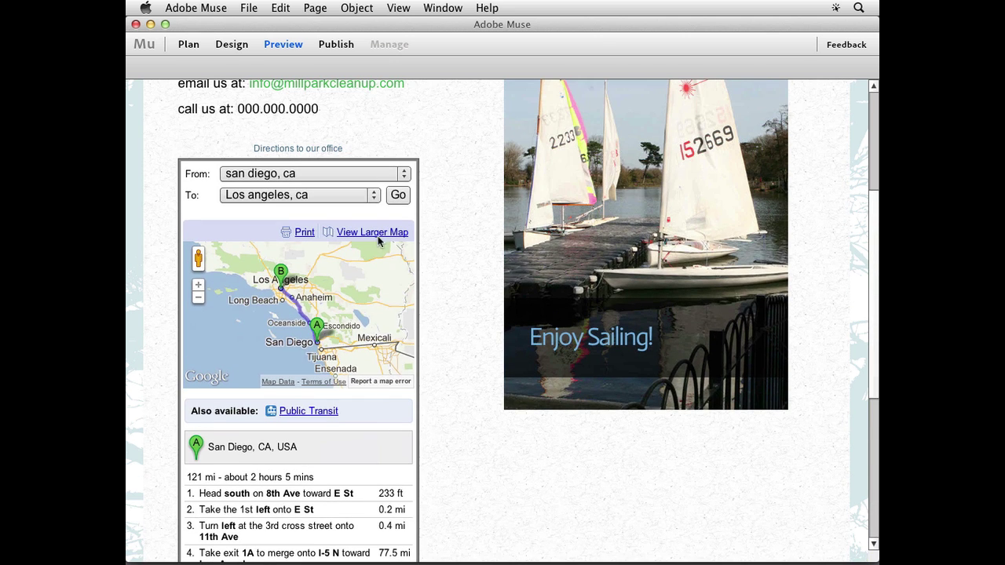
mouse_move(329, 291)
mouse_down()
mouse_move(337, 306)
mouse_move(354, 297)
mouse_move(322, 284)
mouse_move(356, 299)
mouse_move(320, 299)
mouse_up()
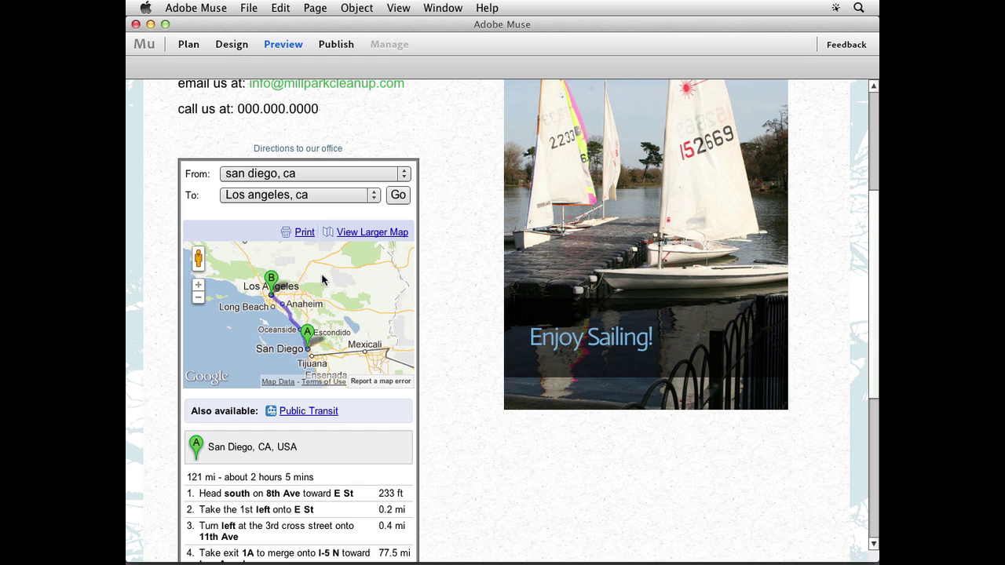
Close the CONTACT US page to return to the mysite site map.
click(234, 44)
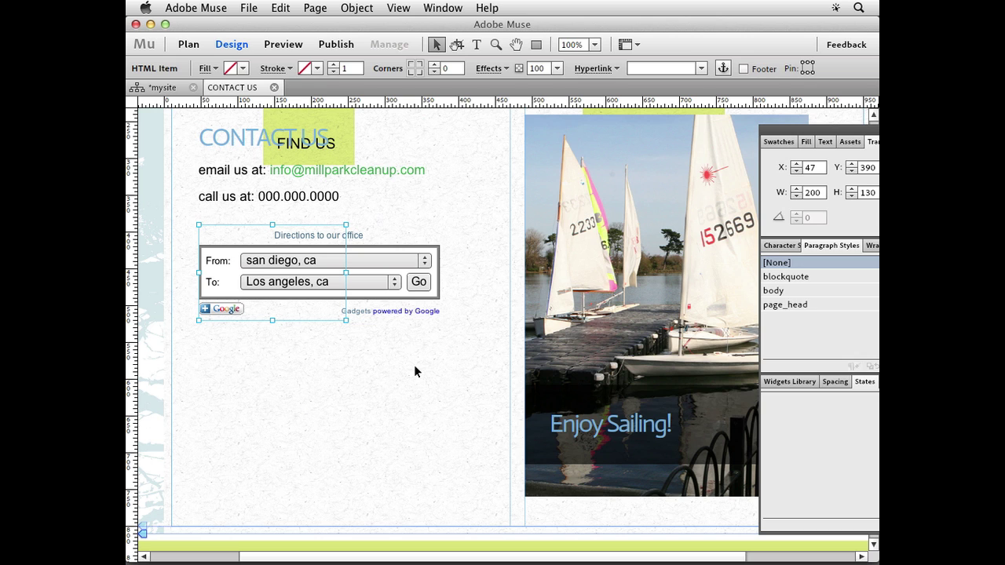
click(274, 87)
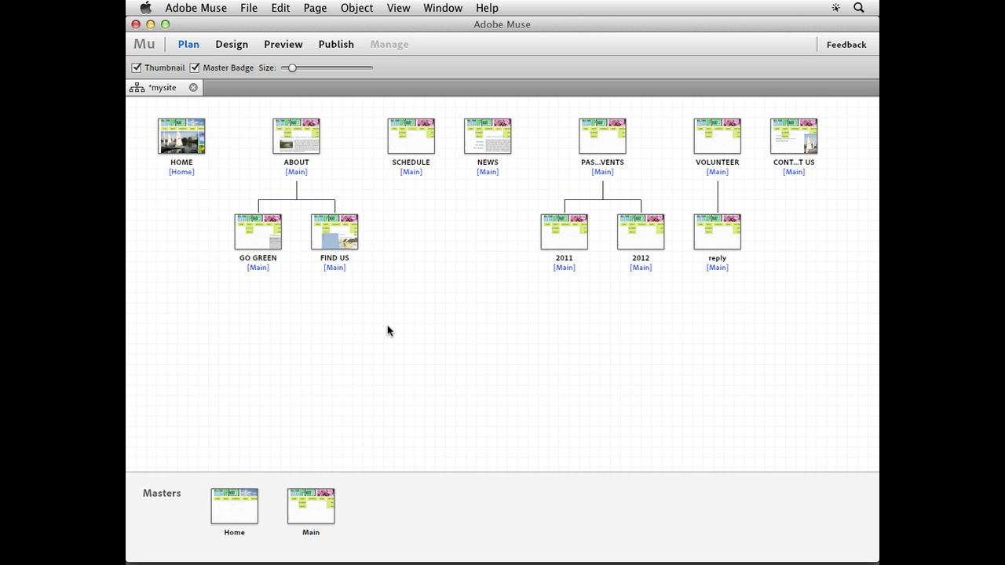